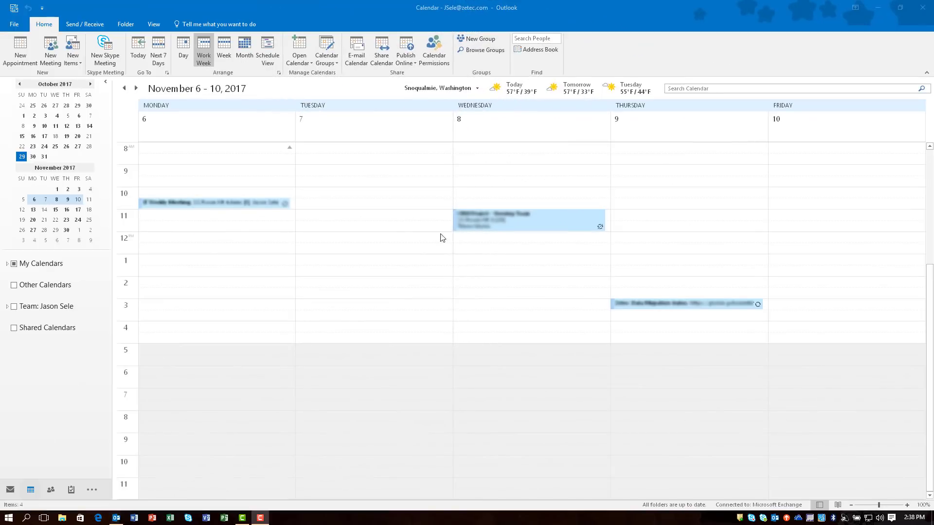
Create a Skype meeting invitation for the invitee with the subject "Meeting" and send it.
{"action": "left_click", "coordinate": [108, 58]}
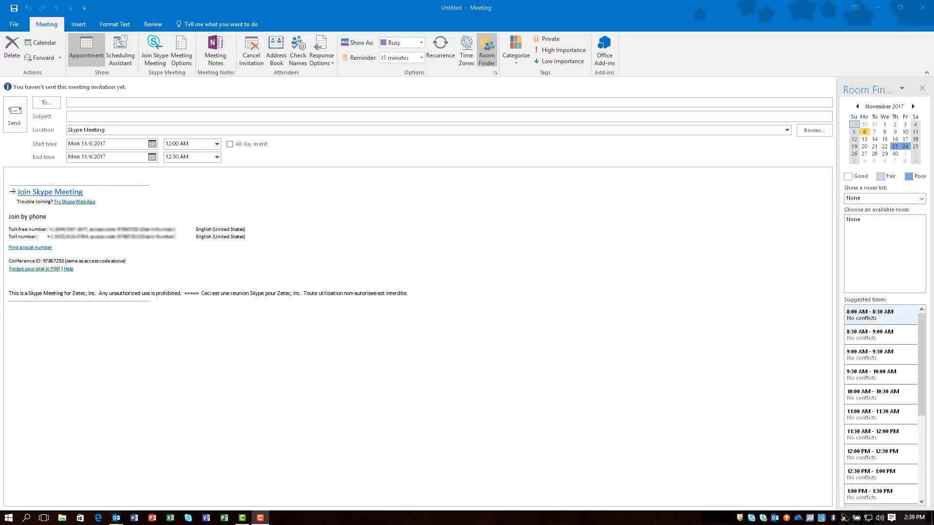
{"action": "left_click", "coordinate": [103, 102]}
{"action": "type", "text": "curtis"}
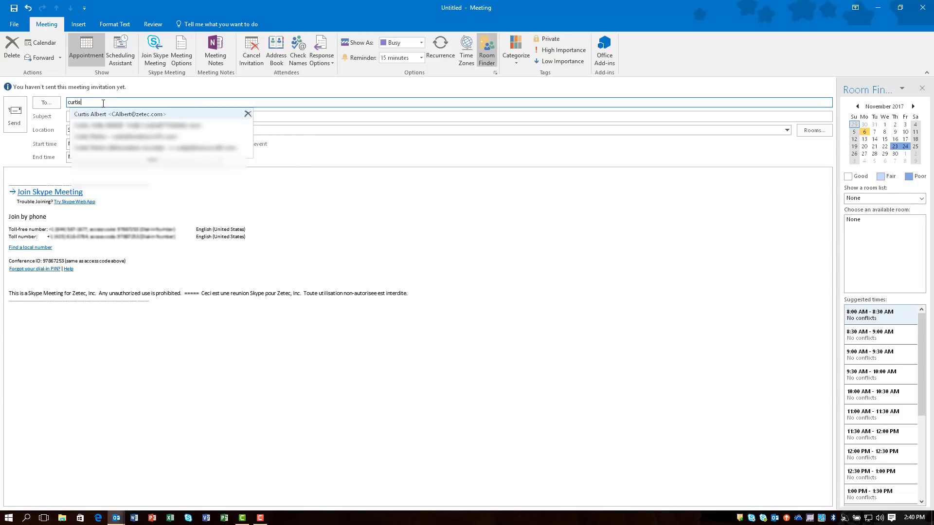
{"action": "key", "text": "Tab"}
{"action": "type", "text": "Meeting"}
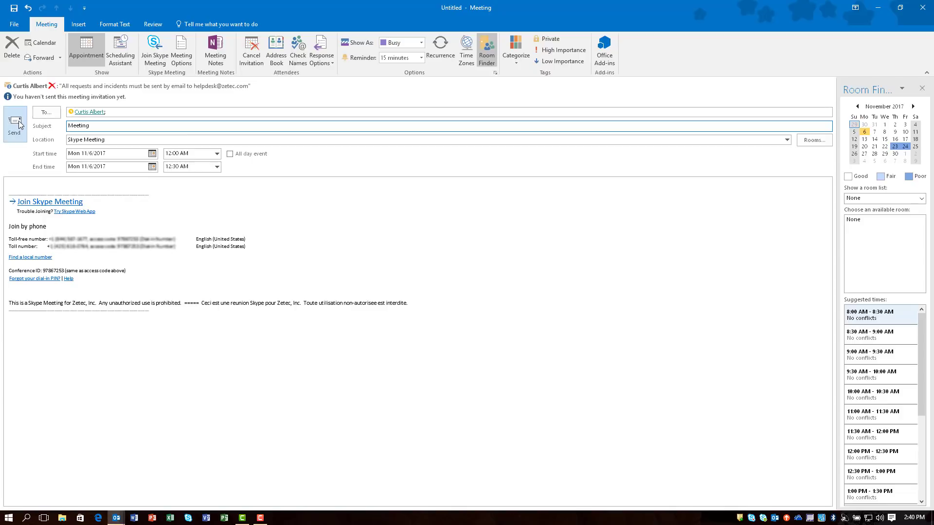
{"action": "left_click", "coordinate": [19, 125]}
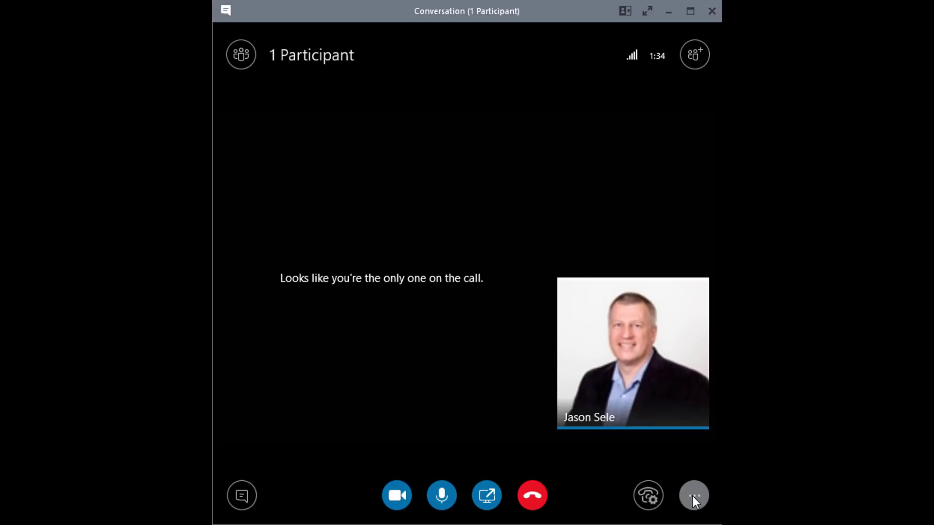
Start recording the ongoing Skype meeting from its conversation window.
{"action": "left_click", "coordinate": [692, 496]}
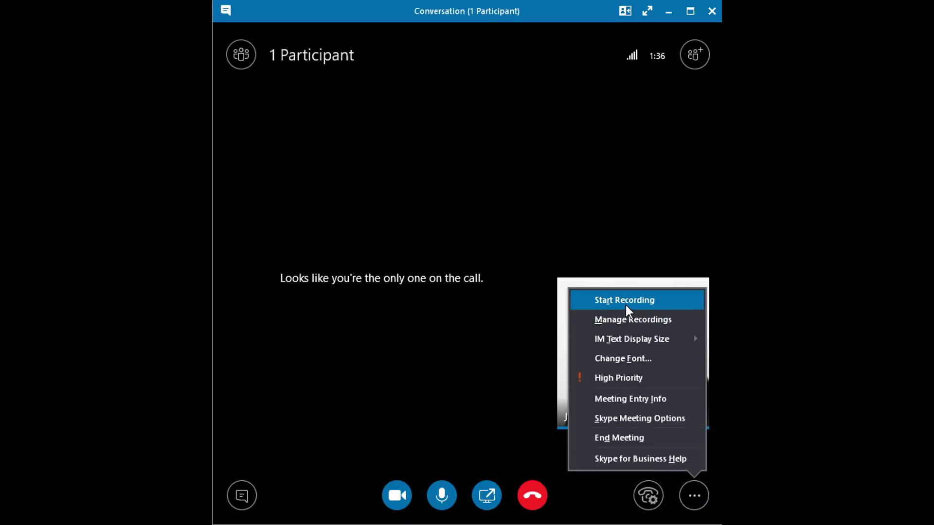
{"action": "left_click", "coordinate": [625, 305]}
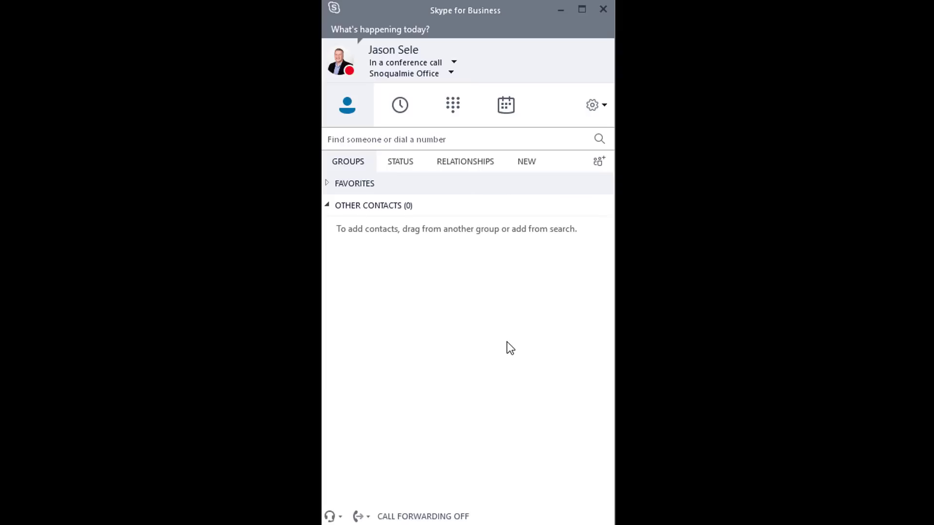
Set the image resolution for recordings to 1080p Full HD (highest) in the Skype for Business options.
{"action": "left_click", "coordinate": [592, 104]}
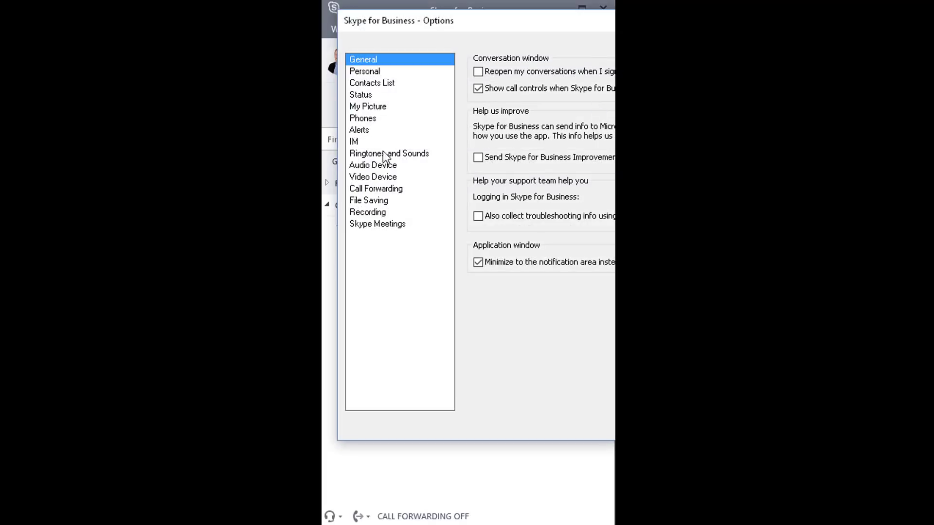
{"action": "left_click", "coordinate": [368, 212]}
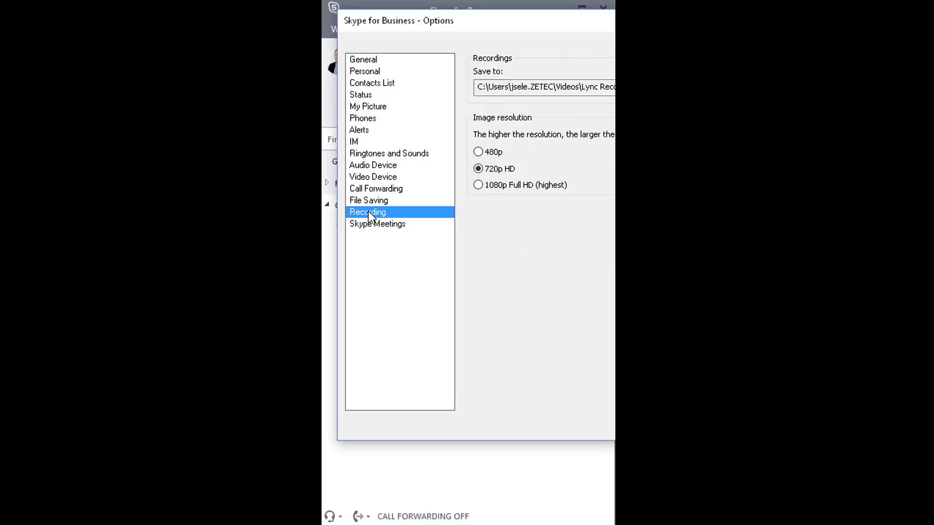
{"action": "left_click", "coordinate": [478, 186]}
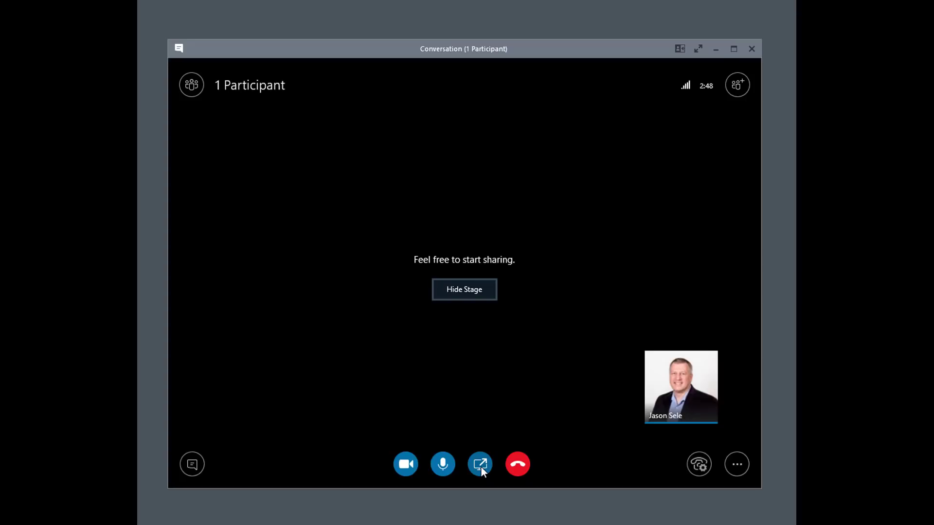
Share the PowerPoint file "Skype for Business.pptx" from the Desktop in the meeting and open the management of the shared content.
{"action": "left_click", "coordinate": [481, 467]}
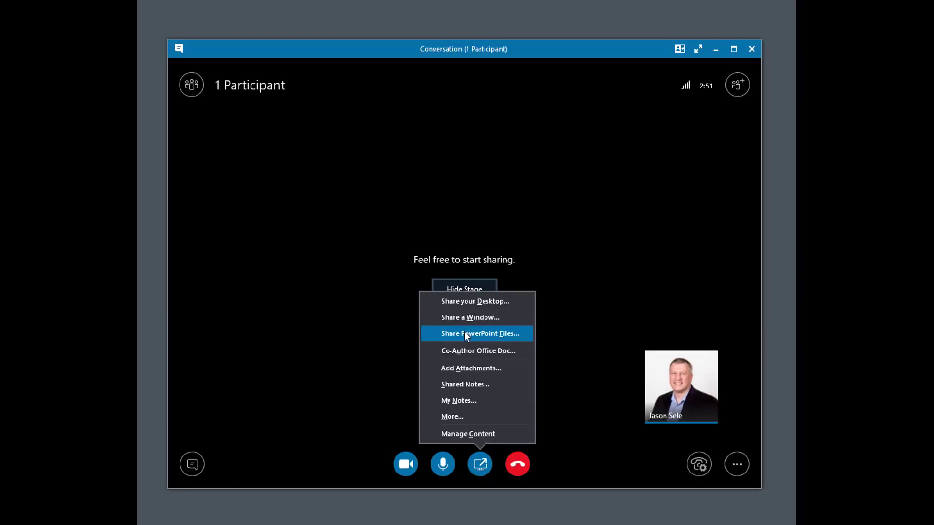
{"action": "left_click", "coordinate": [464, 334]}
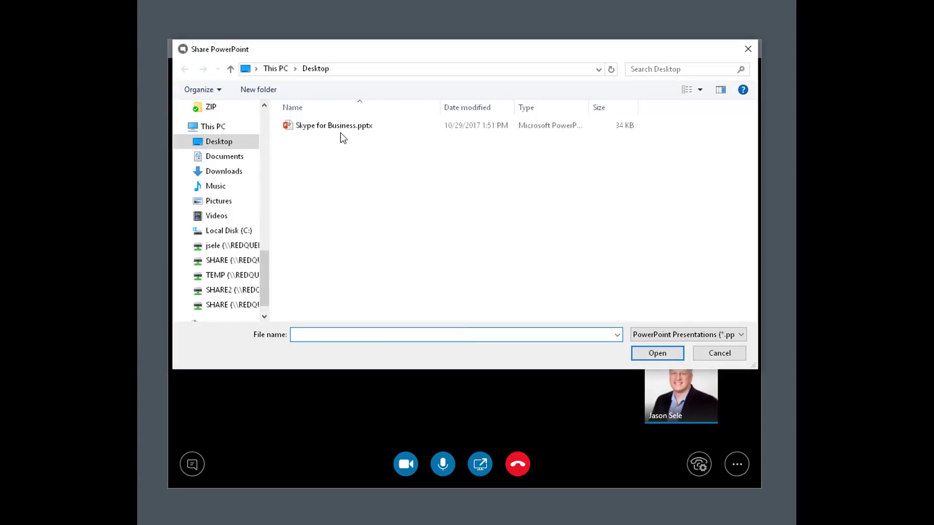
{"action": "double_click", "coordinate": [335, 128]}
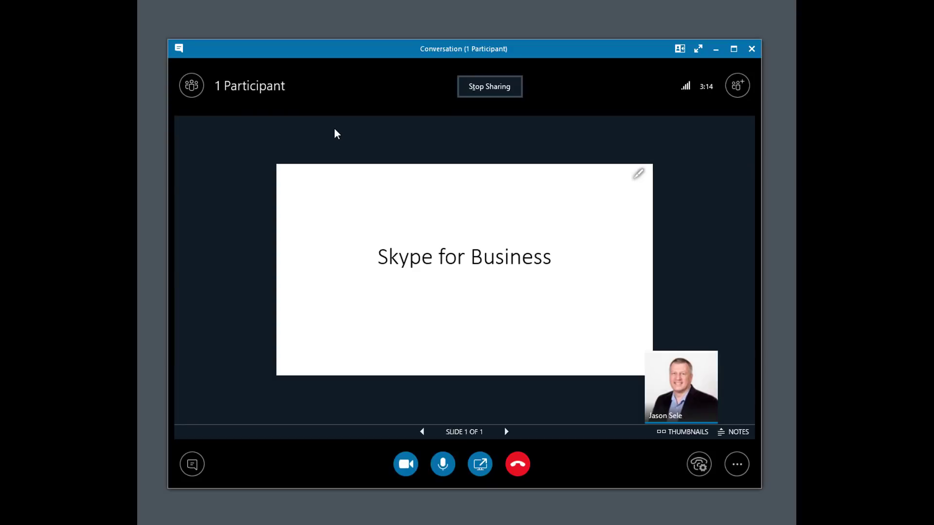
{"action": "left_click", "coordinate": [485, 463]}
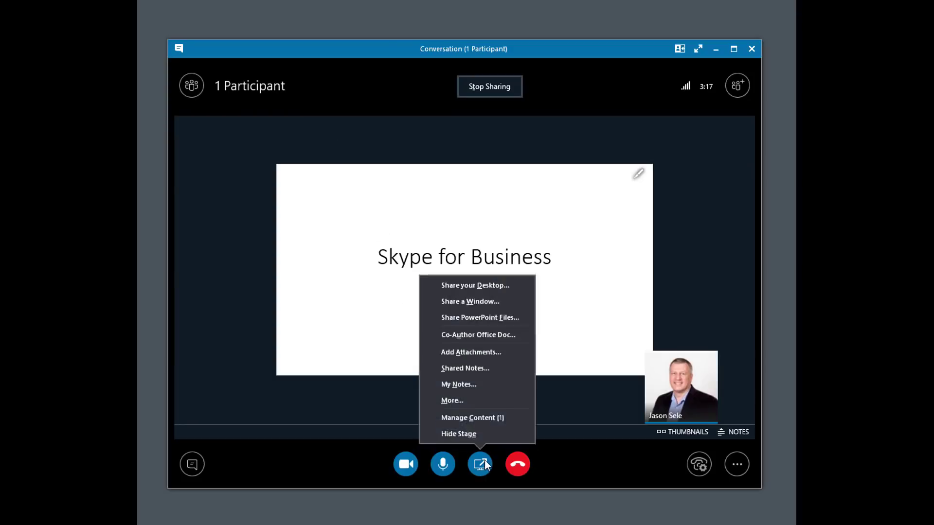
{"action": "left_click", "coordinate": [465, 421]}
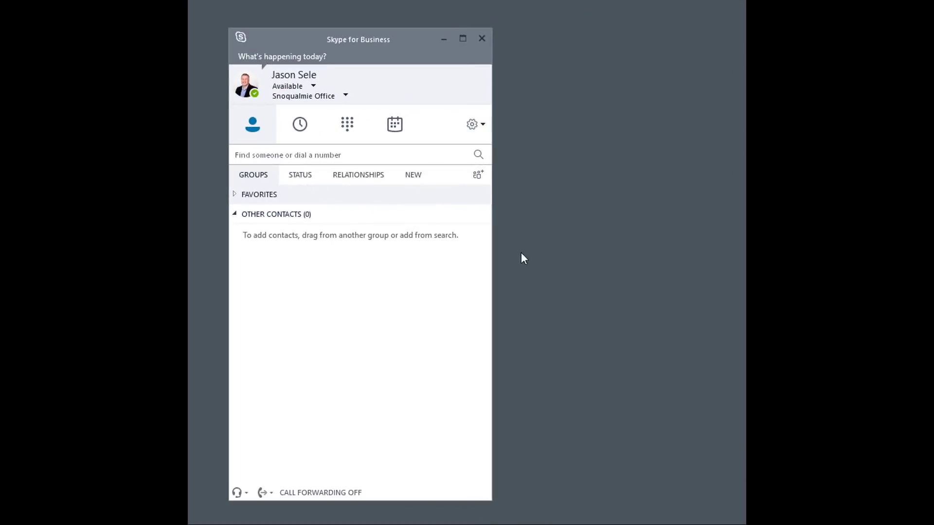
Enable presence updates from calendar information in the personal options, including meeting subject and location and Out of Office info for contacts.
{"action": "left_click", "coordinate": [472, 125]}
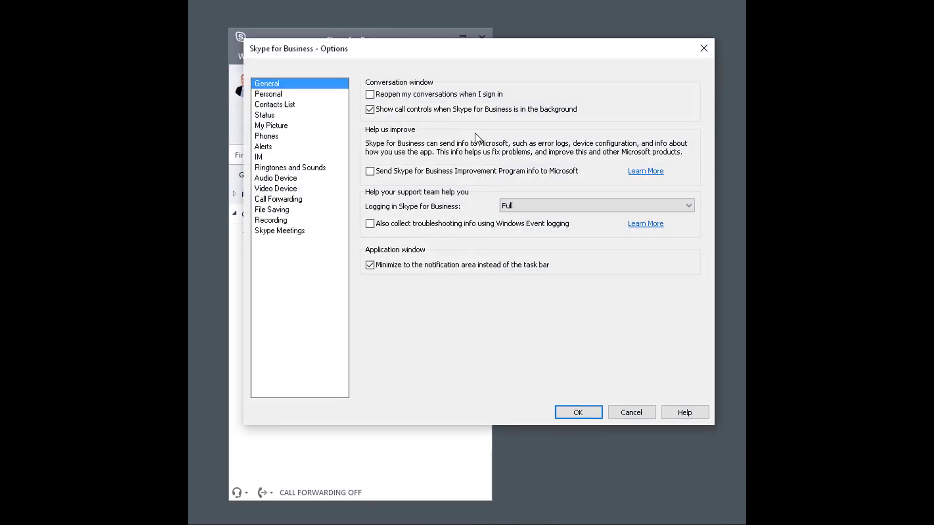
{"action": "left_click", "coordinate": [277, 95]}
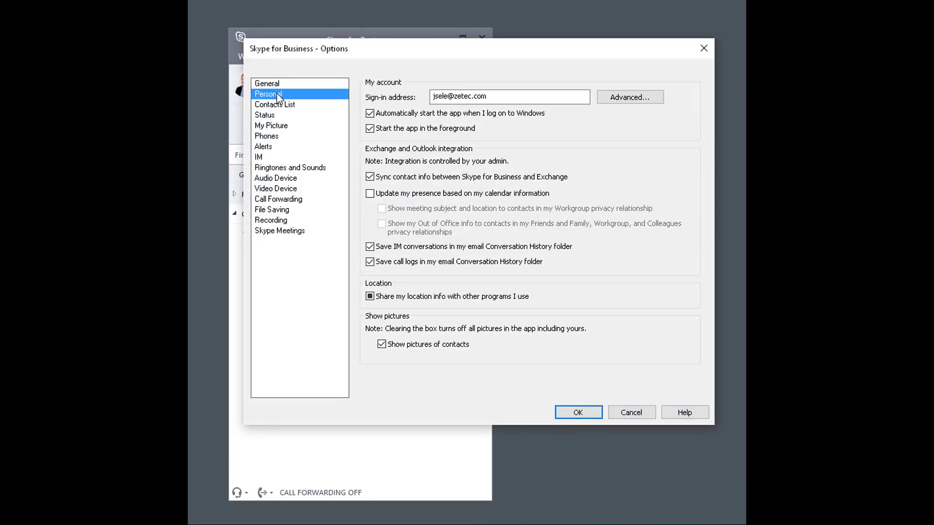
{"action": "left_click", "coordinate": [370, 195]}
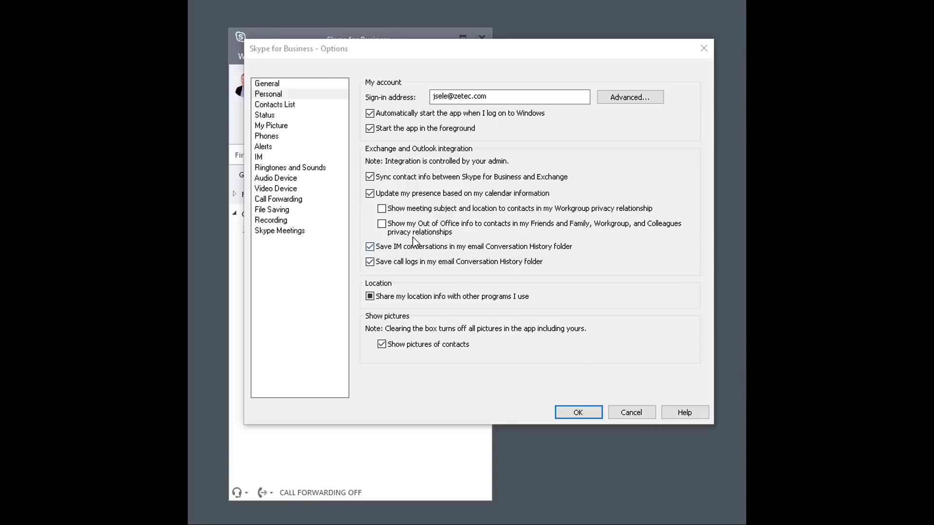
{"action": "left_click", "coordinate": [382, 208]}
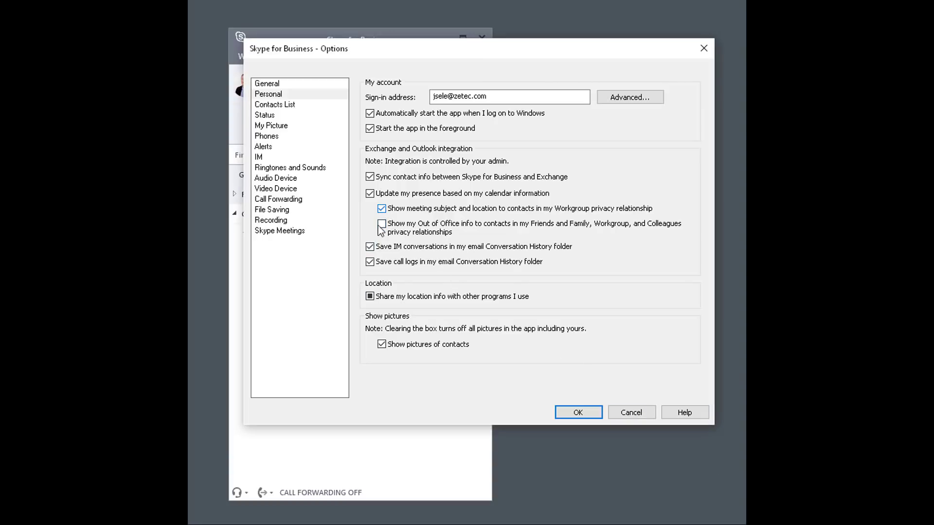
{"action": "left_click", "coordinate": [383, 225]}
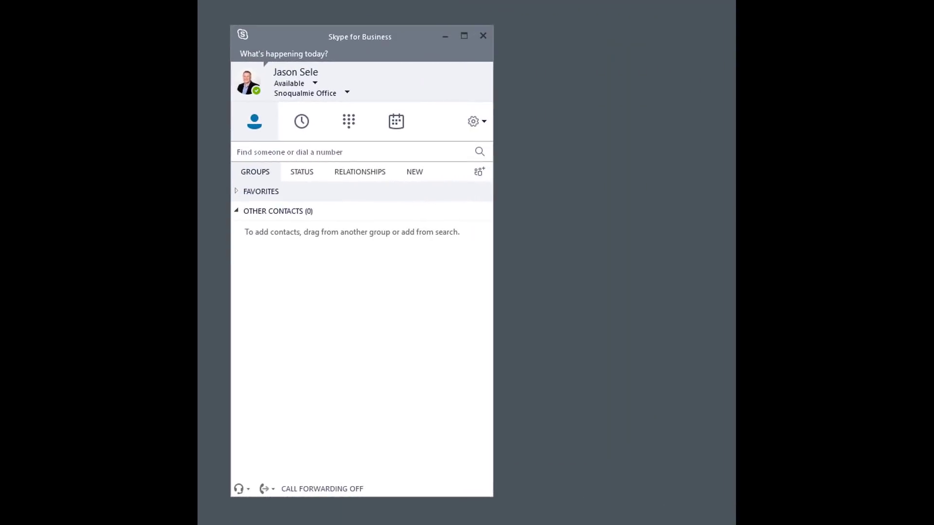
Open the Status settings in the Skype for Business options.
{"action": "left_click", "coordinate": [472, 122]}
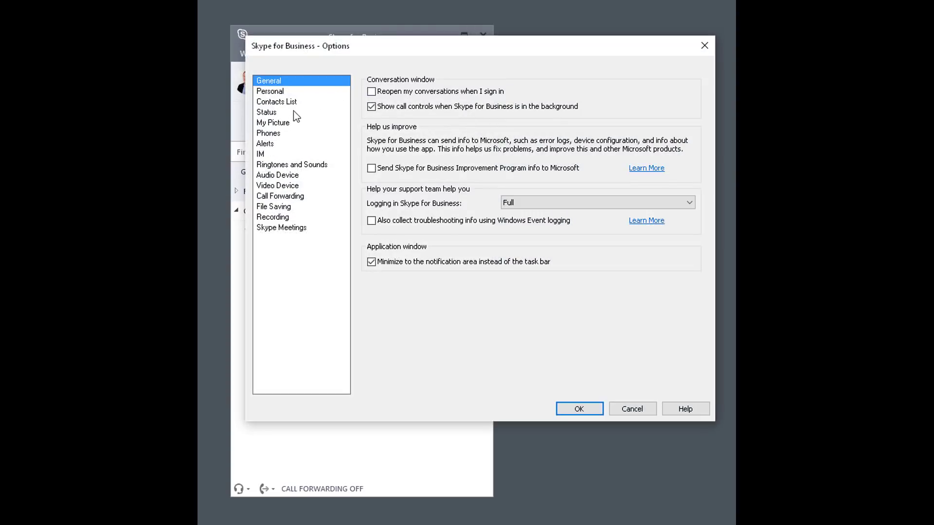
{"action": "left_click", "coordinate": [282, 113]}
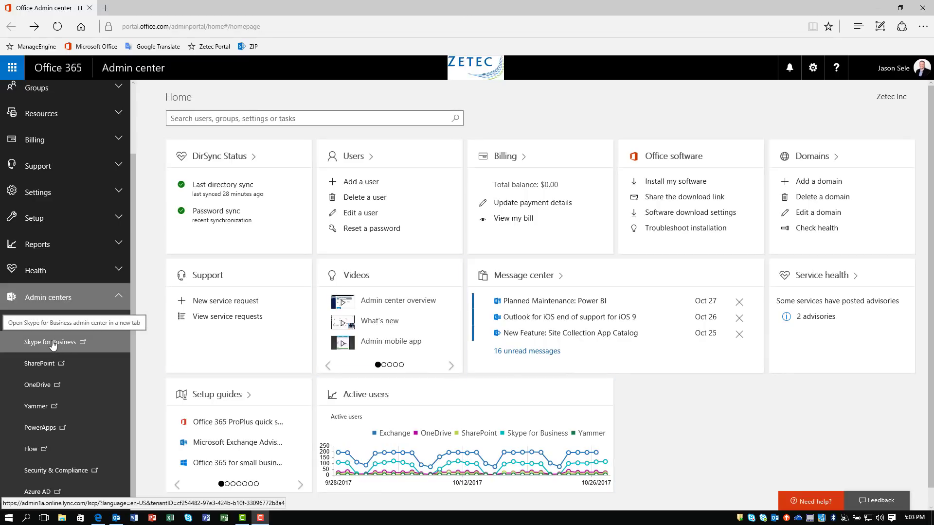
Open the Skype for Business admin center from the Office 365 Admin center and view the organization's external communications settings.
{"action": "left_click", "coordinate": [53, 343]}
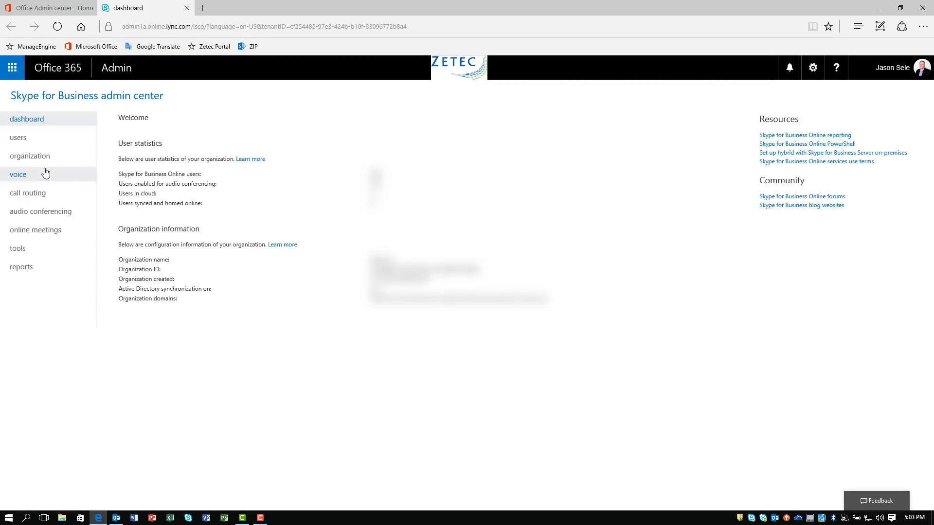
{"action": "left_click", "coordinate": [39, 164]}
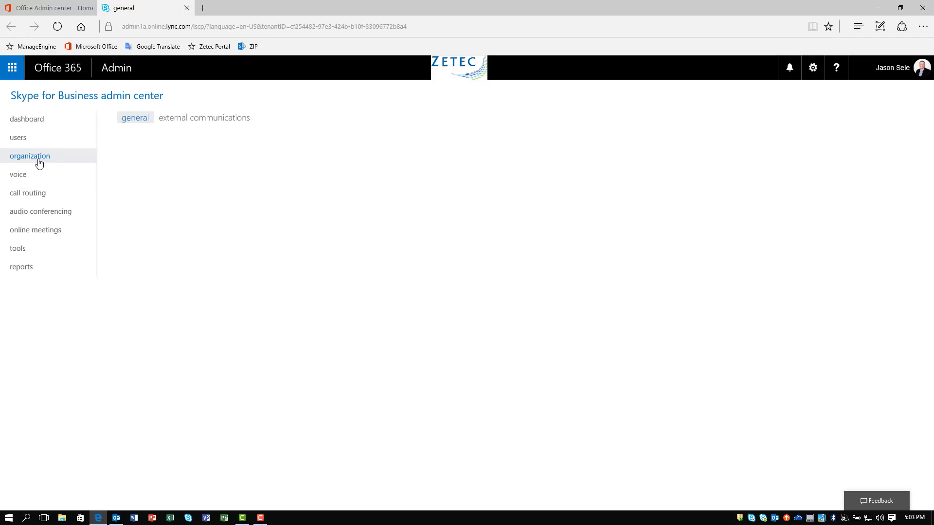
{"action": "left_click", "coordinate": [204, 126]}
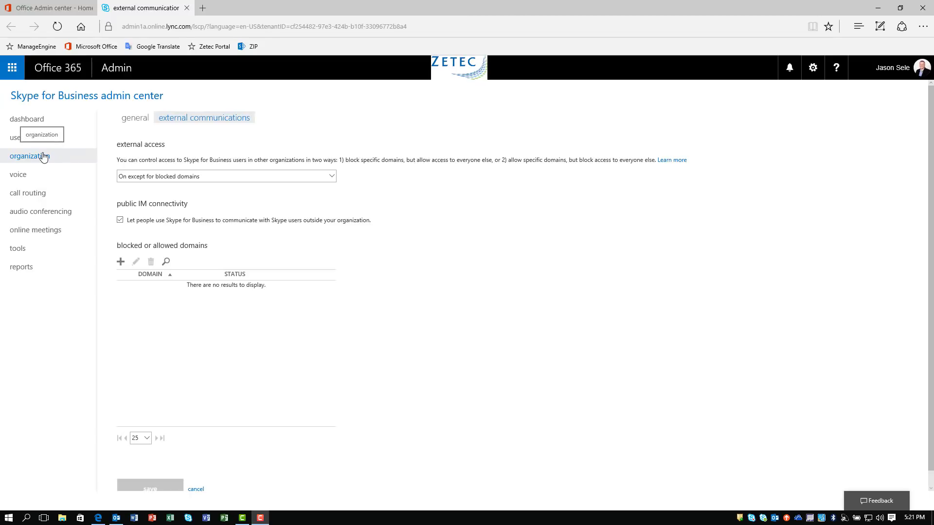
View the online meeting invitation settings and open the Skype for Business Online Call Quality Dashboard from the admin tools.
{"action": "left_click", "coordinate": [38, 237]}
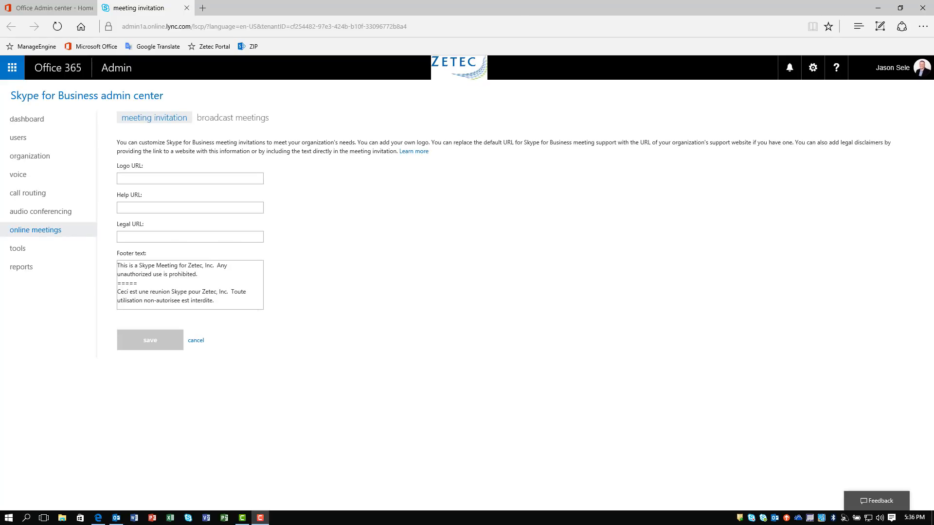
{"action": "left_click", "coordinate": [29, 250]}
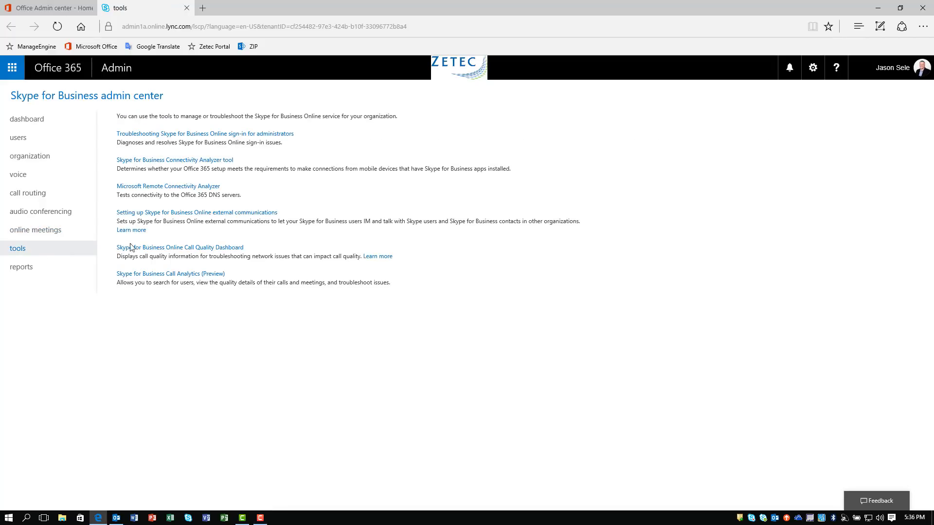
{"action": "left_click", "coordinate": [161, 248]}
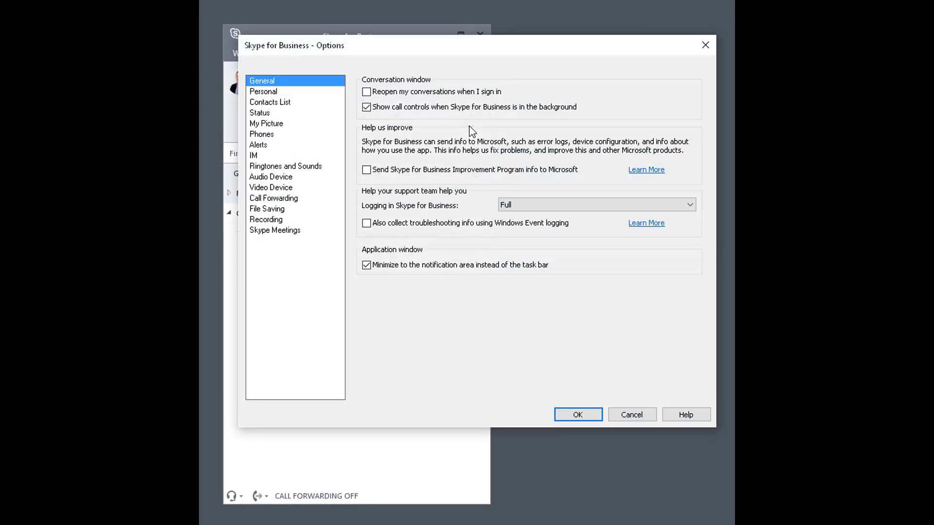
Open the Phones settings in the Skype for Business client options.
{"action": "left_click", "coordinate": [273, 137]}
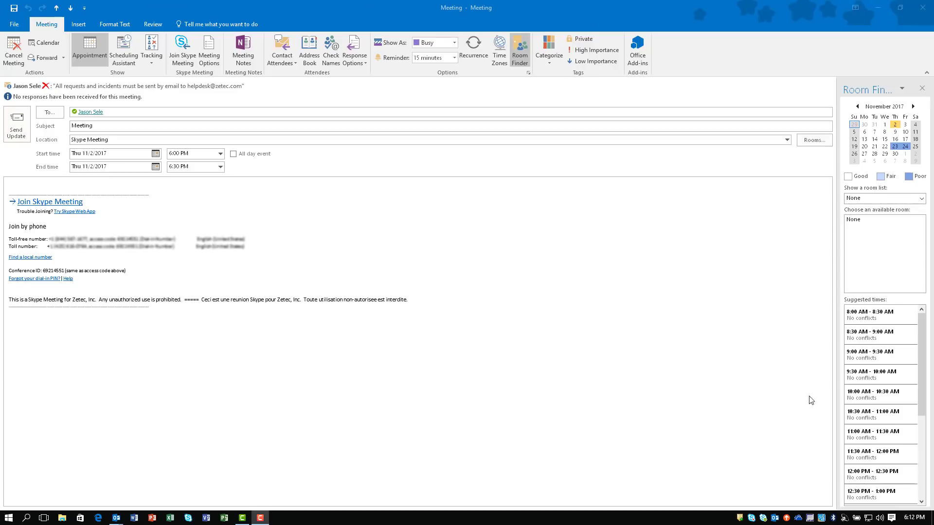
Examine the lobby and presenter permission choices in the Skype Meeting Options of the meeting invitation in Outlook.
{"action": "left_click", "coordinate": [212, 58]}
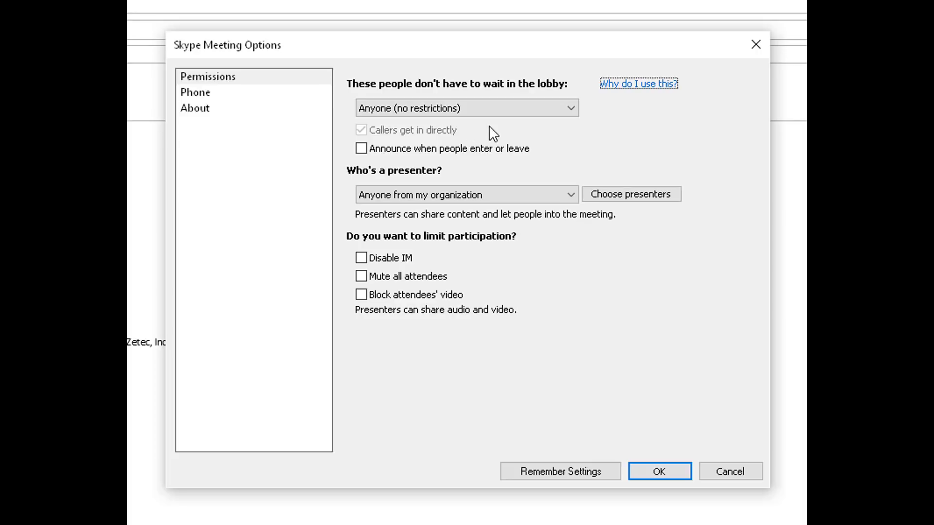
{"action": "left_click", "coordinate": [571, 109]}
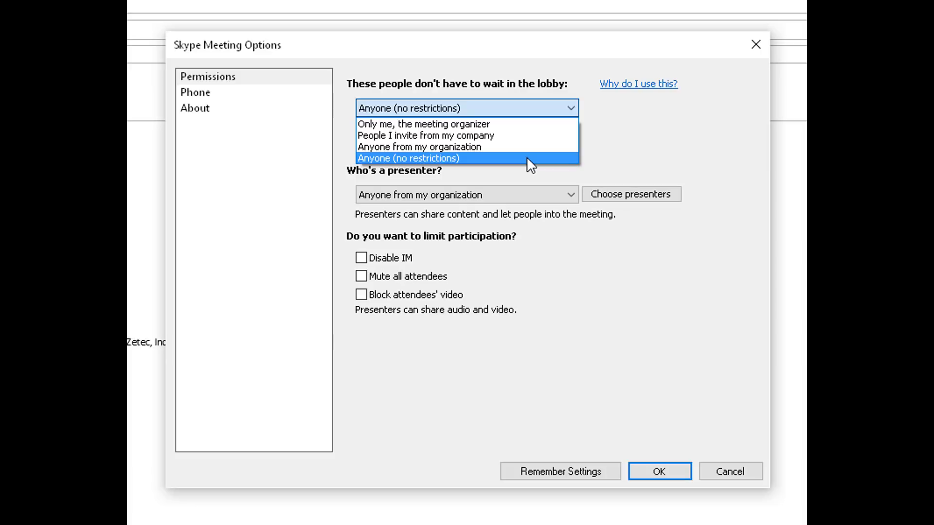
{"action": "left_click", "coordinate": [640, 163]}
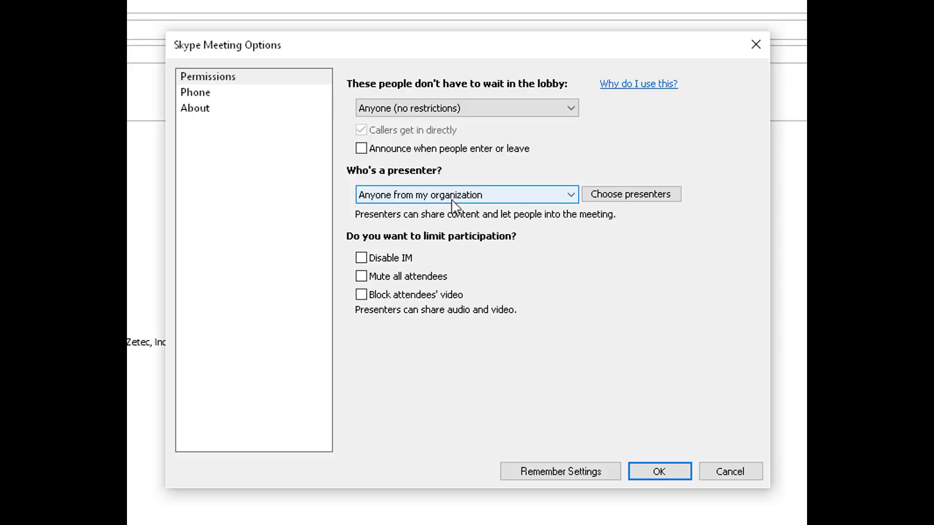
{"action": "left_click", "coordinate": [571, 195]}
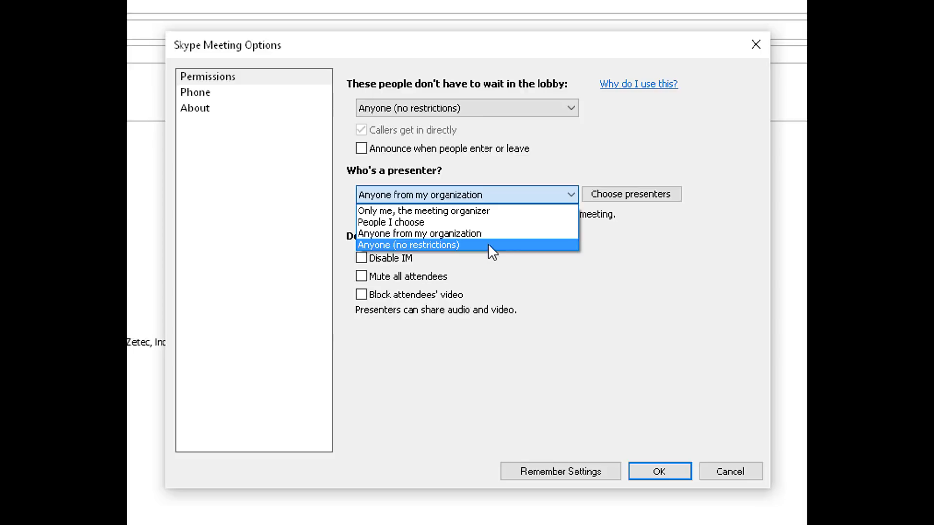
{"action": "left_click", "coordinate": [518, 237]}
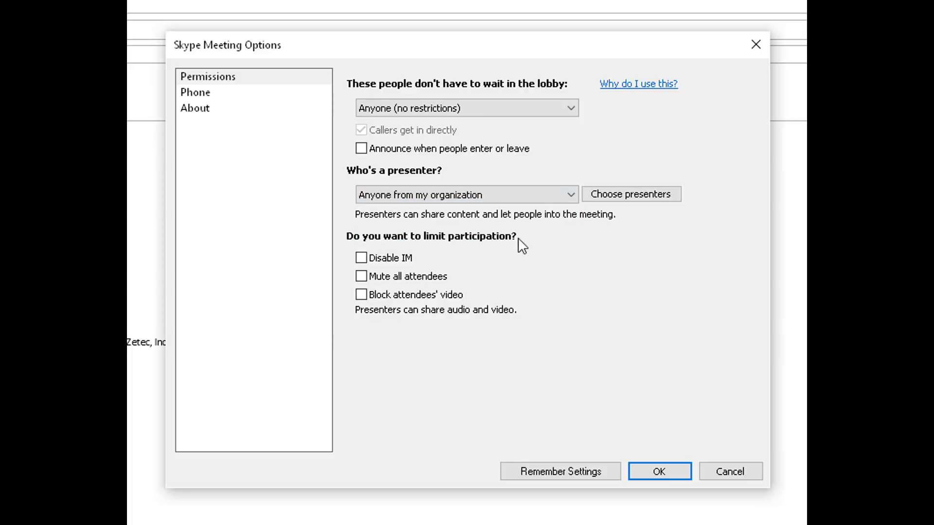